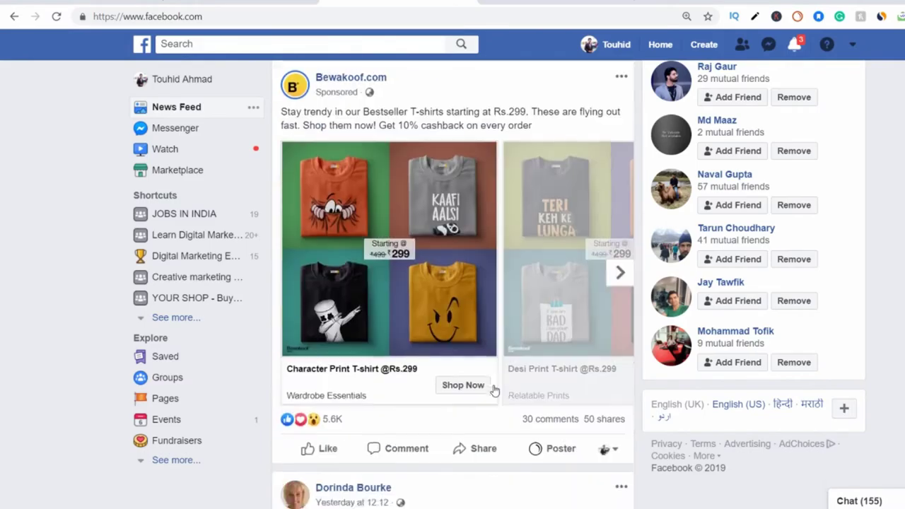
Browse the Facebook news feed for example posts that set text over a coloured or picture background
{"action": "key", "text": "ctrl+Tab"}
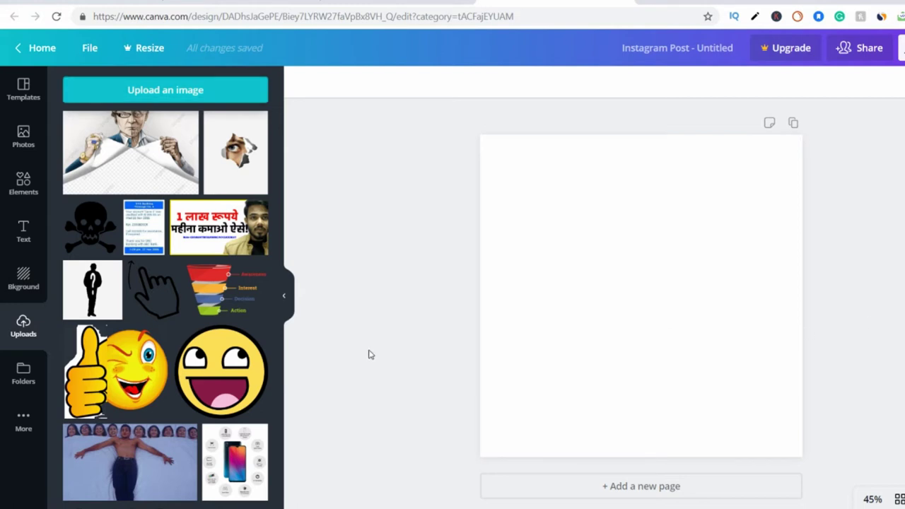
{"action": "key", "text": "ctrl+Tab"}
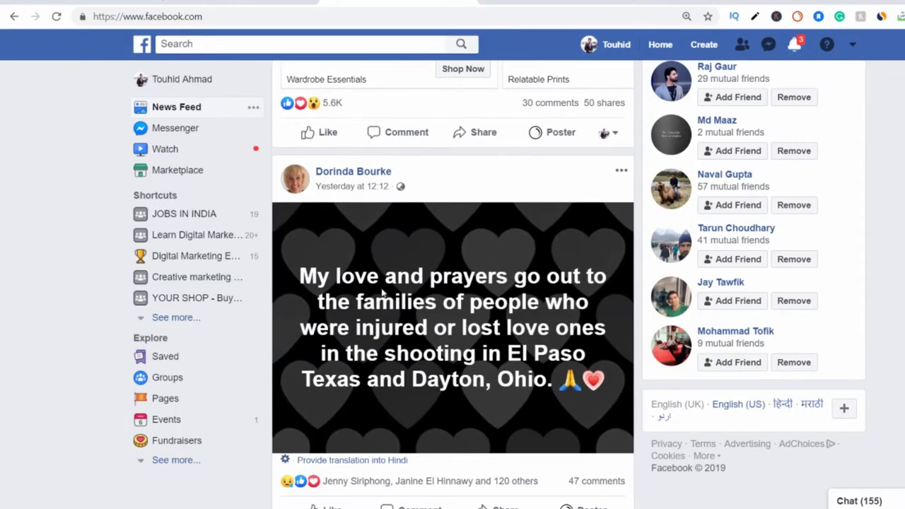
{"action": "scroll", "coordinate": [350, 318], "scroll_direction": "down", "scroll_amount": 1}
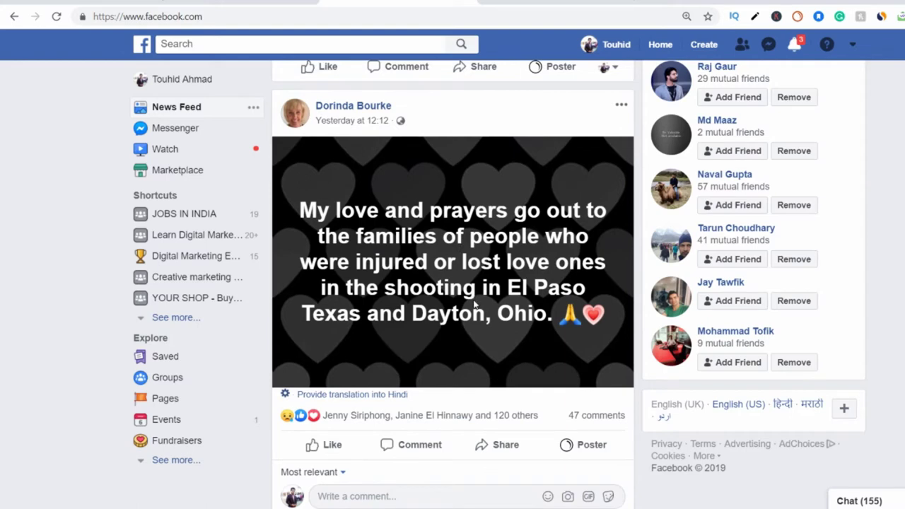
{"action": "scroll", "coordinate": [474, 304], "scroll_direction": "down", "scroll_amount": 2}
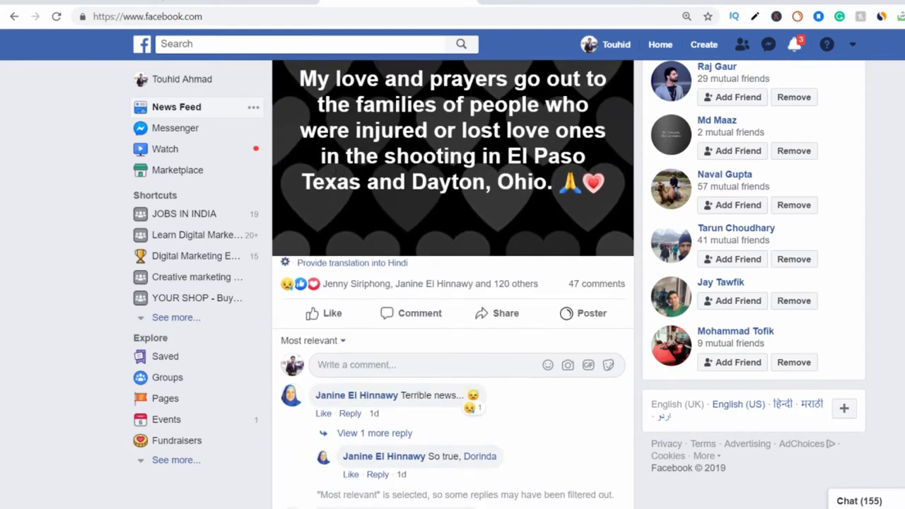
{"action": "scroll", "coordinate": [358, 179], "scroll_direction": "up", "scroll_amount": 2}
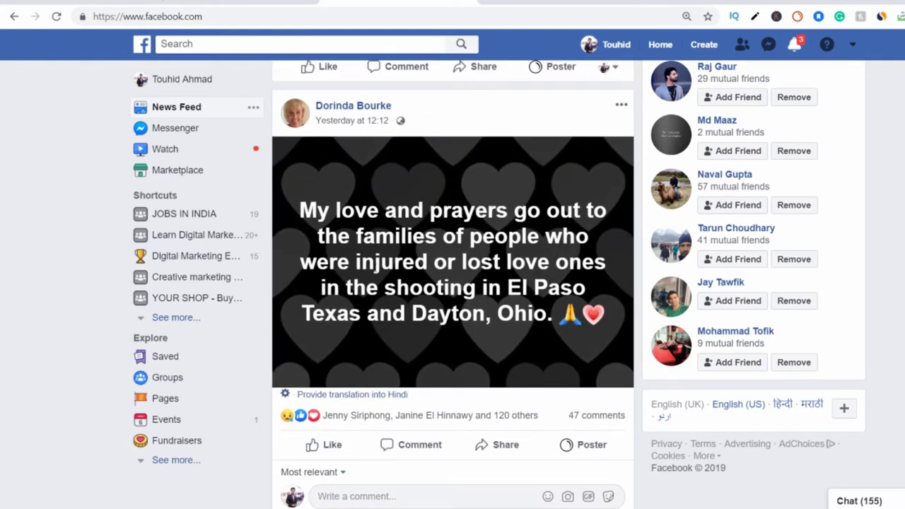
{"action": "left_click_drag", "start_coordinate": [296, 201], "coordinate": [608, 341]}
{"action": "scroll", "coordinate": [608, 342], "scroll_direction": "down", "scroll_amount": 8}
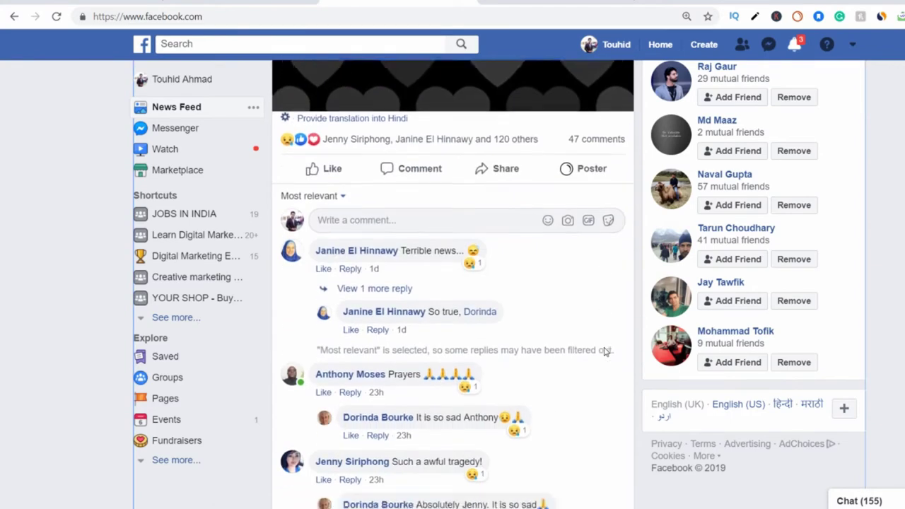
{"action": "scroll", "coordinate": [604, 352], "scroll_direction": "down", "scroll_amount": 10}
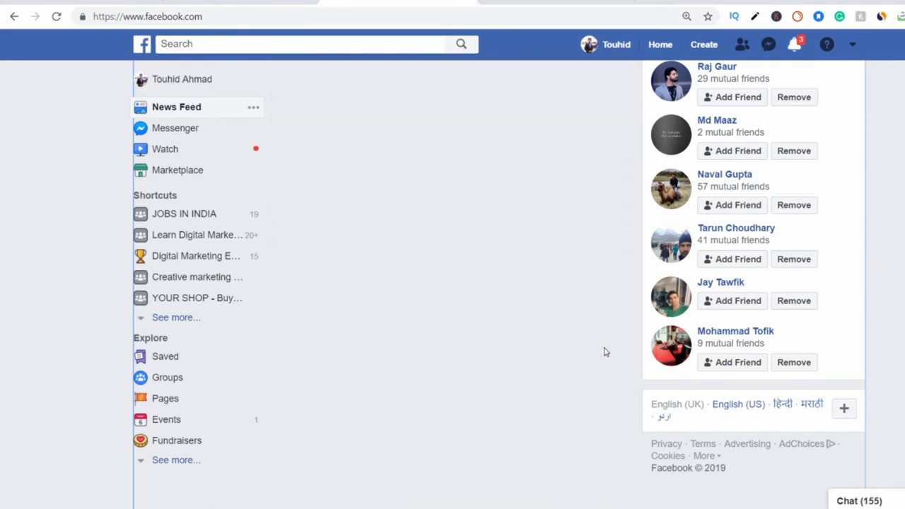
{"action": "scroll", "coordinate": [552, 340], "scroll_direction": "up", "scroll_amount": 5}
{"action": "scroll", "coordinate": [550, 352], "scroll_direction": "down", "scroll_amount": 9}
{"action": "scroll", "coordinate": [525, 372], "scroll_direction": "down", "scroll_amount": 8}
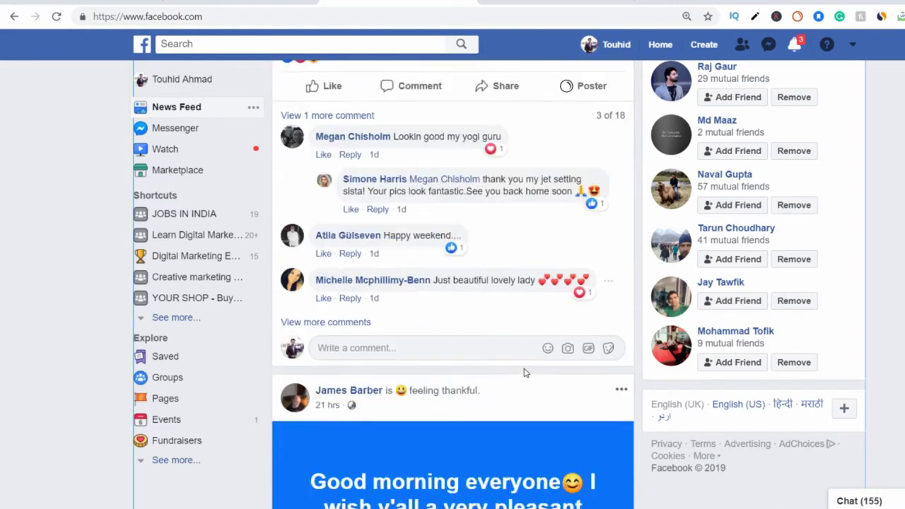
{"action": "scroll", "coordinate": [524, 372], "scroll_direction": "down", "scroll_amount": 8}
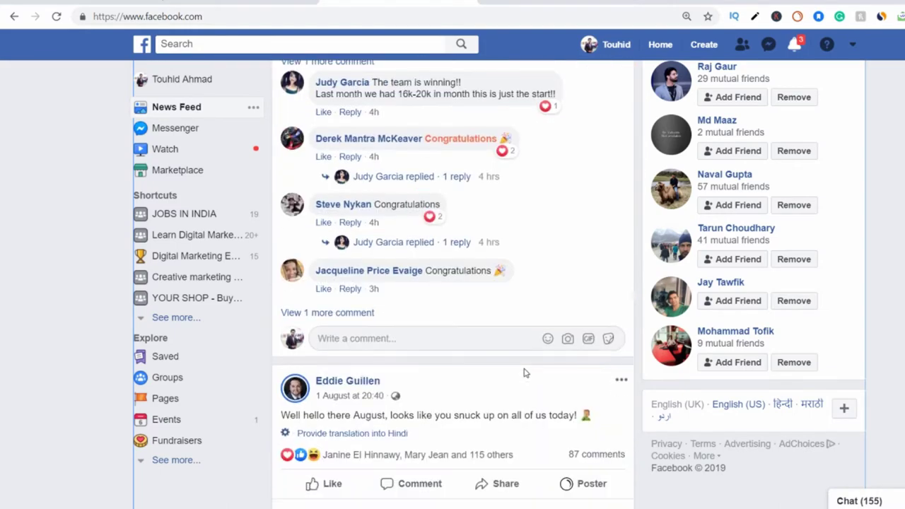
{"action": "scroll", "coordinate": [524, 373], "scroll_direction": "down", "scroll_amount": 6}
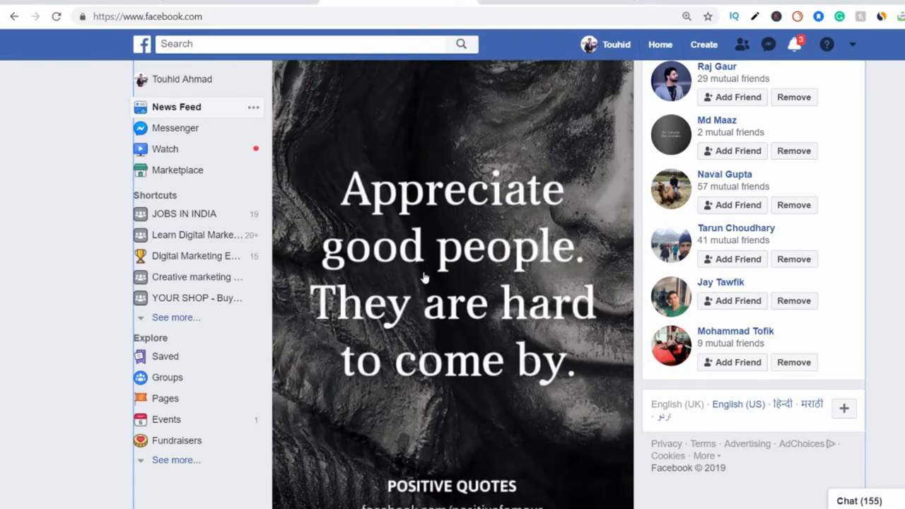
Examine the "Appreciate good people. They are hard to come by." quote image, from its background picture to the page credit
{"action": "scroll", "coordinate": [418, 297], "scroll_direction": "up", "scroll_amount": 2}
{"action": "scroll", "coordinate": [415, 278], "scroll_direction": "down", "scroll_amount": 2}
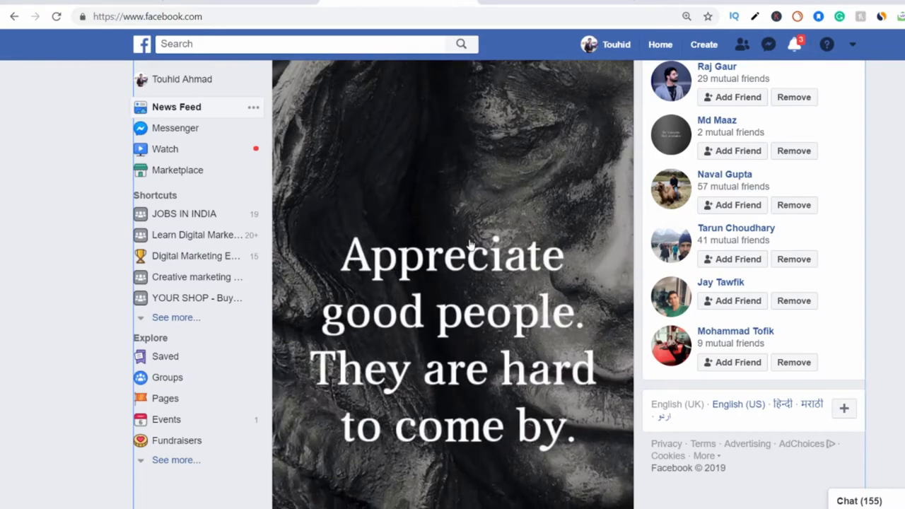
{"action": "scroll", "coordinate": [481, 142], "scroll_direction": "down", "scroll_amount": 1}
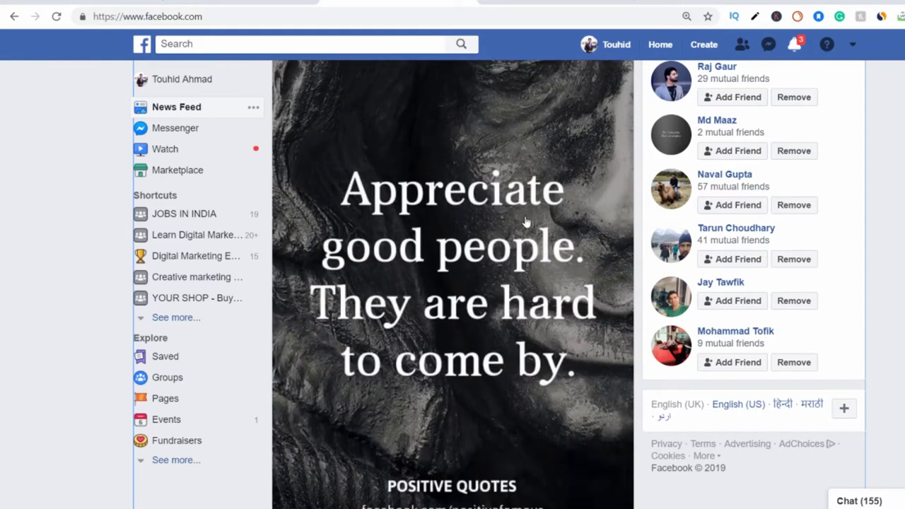
{"action": "scroll", "coordinate": [525, 224], "scroll_direction": "down", "scroll_amount": 1}
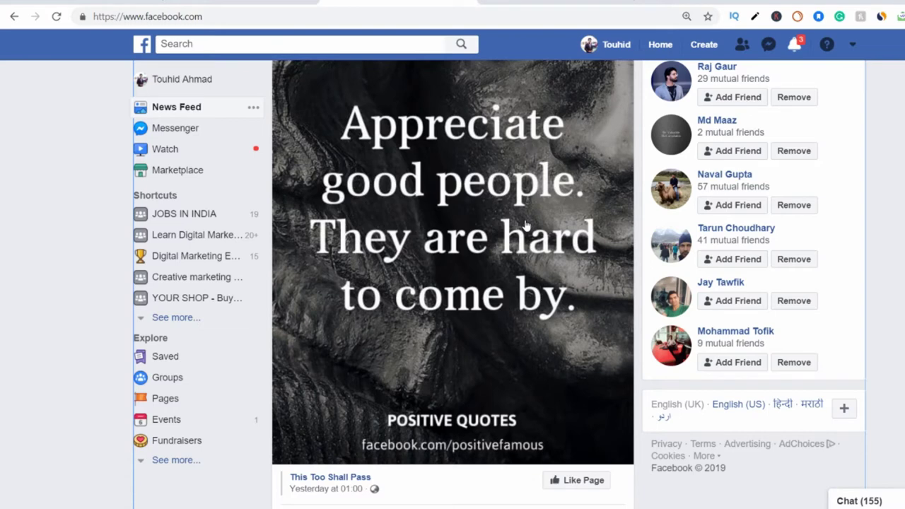
{"action": "scroll", "coordinate": [525, 225], "scroll_direction": "up", "scroll_amount": 2}
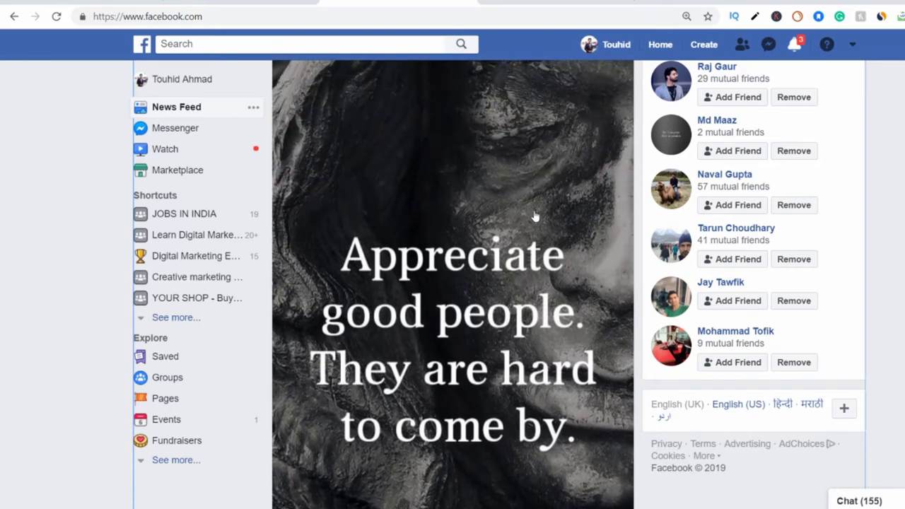
{"action": "scroll", "coordinate": [518, 252], "scroll_direction": "down", "scroll_amount": 2}
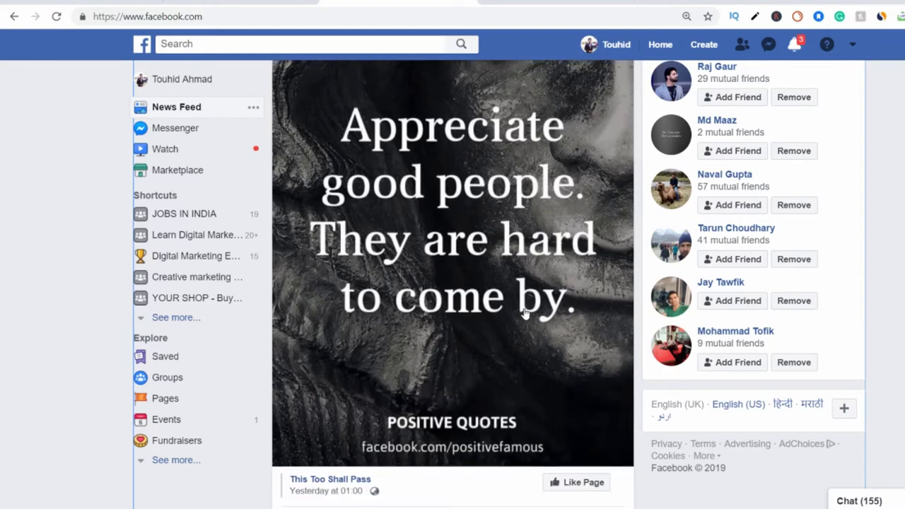
{"action": "scroll", "coordinate": [529, 311], "scroll_direction": "down", "scroll_amount": 2}
{"action": "scroll", "coordinate": [502, 339], "scroll_direction": "up", "scroll_amount": 5}
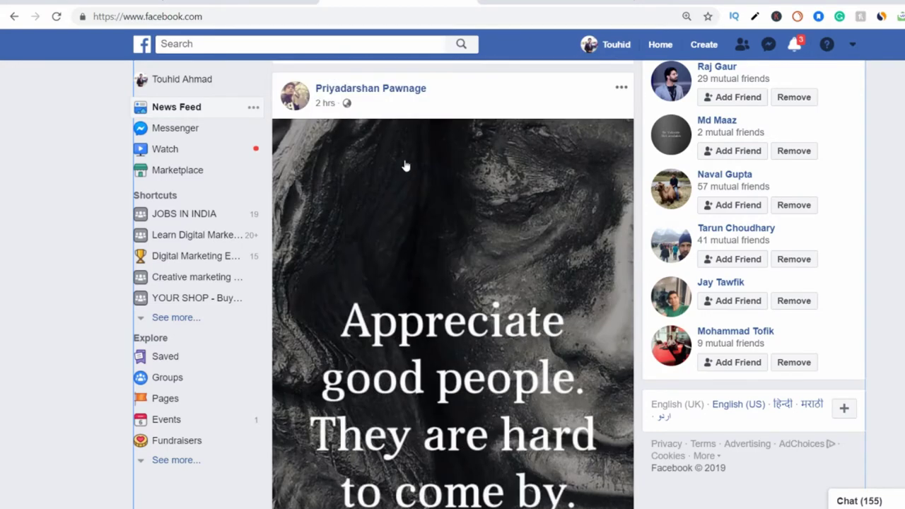
{"action": "scroll", "coordinate": [402, 166], "scroll_direction": "down", "scroll_amount": 2}
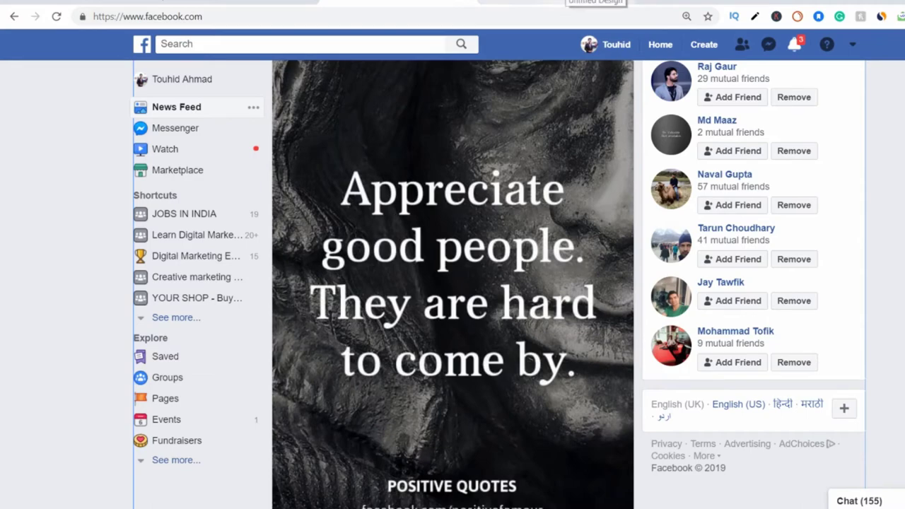
Switch to the Canva design, add the uploaded torn-paper eye image, enlarge it to full page height and position it over the page's left side
{"action": "left_click", "coordinate": [594, 2]}
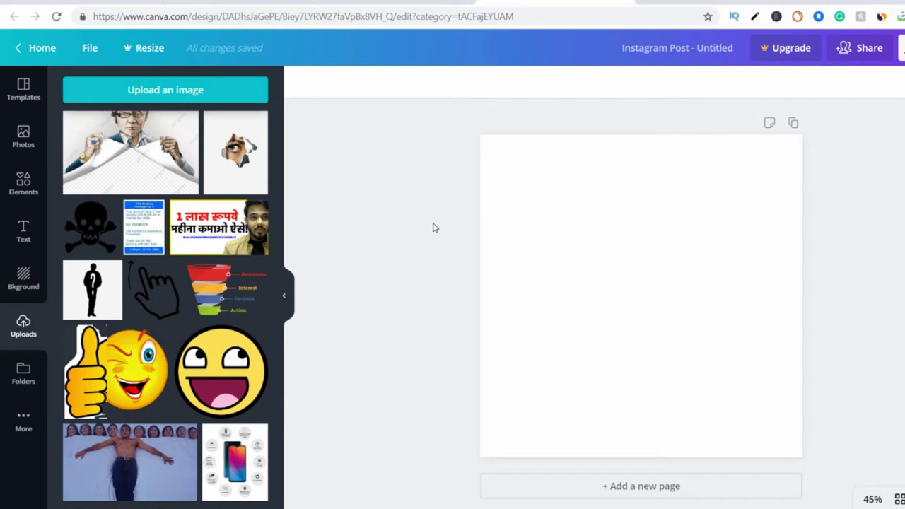
{"action": "left_click", "coordinate": [256, 171]}
{"action": "left_click_drag", "start_coordinate": [622, 262], "coordinate": [516, 219]}
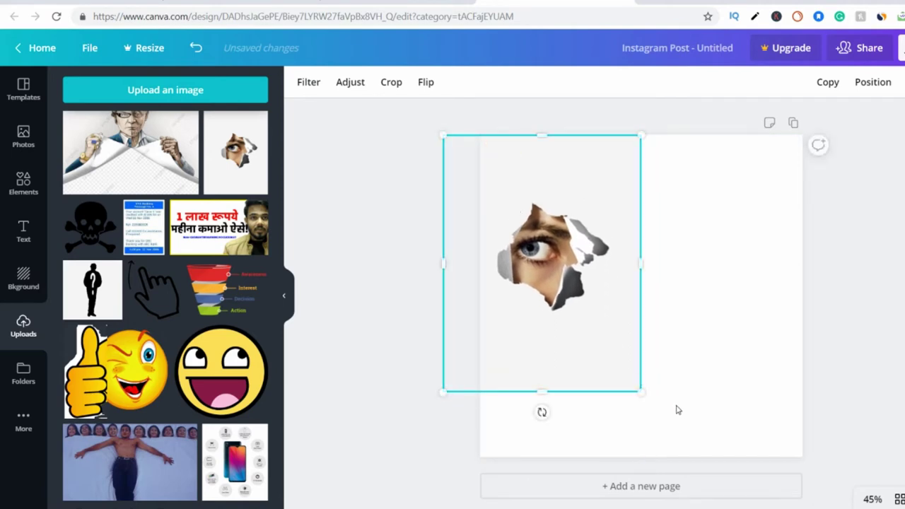
{"action": "left_click_drag", "start_coordinate": [644, 395], "coordinate": [710, 501]}
{"action": "left_click_drag", "start_coordinate": [670, 374], "coordinate": [627, 375]}
{"action": "left_click", "coordinate": [732, 269]}
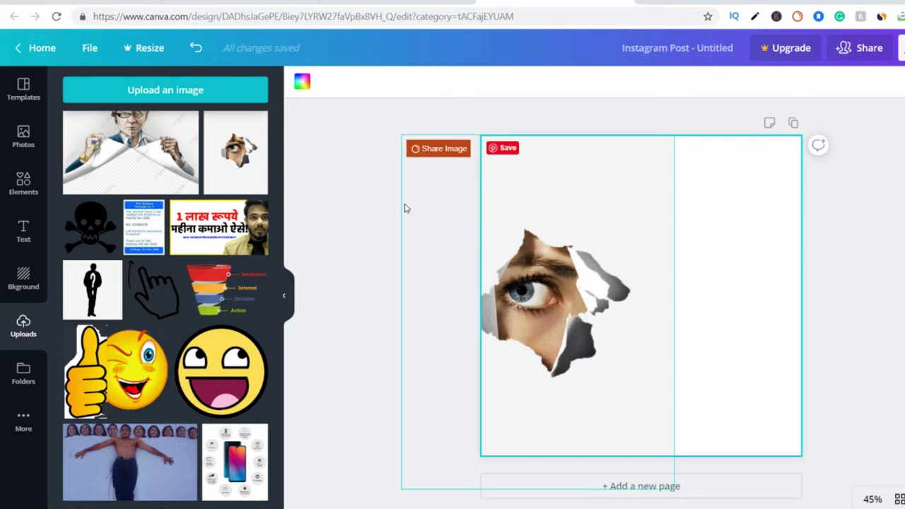
Try the uploaded picture of the man pulling paper open at full width across the page's upper part, and delete it
{"action": "left_click", "coordinate": [163, 162]}
{"action": "left_click_drag", "start_coordinate": [643, 262], "coordinate": [609, 180]}
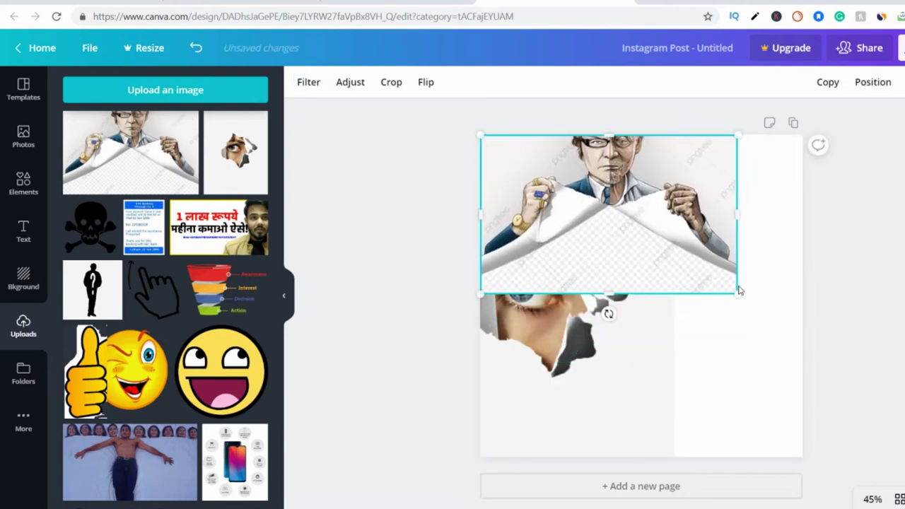
{"action": "left_click_drag", "start_coordinate": [741, 300], "coordinate": [815, 342]}
{"action": "key", "text": "Escape"}
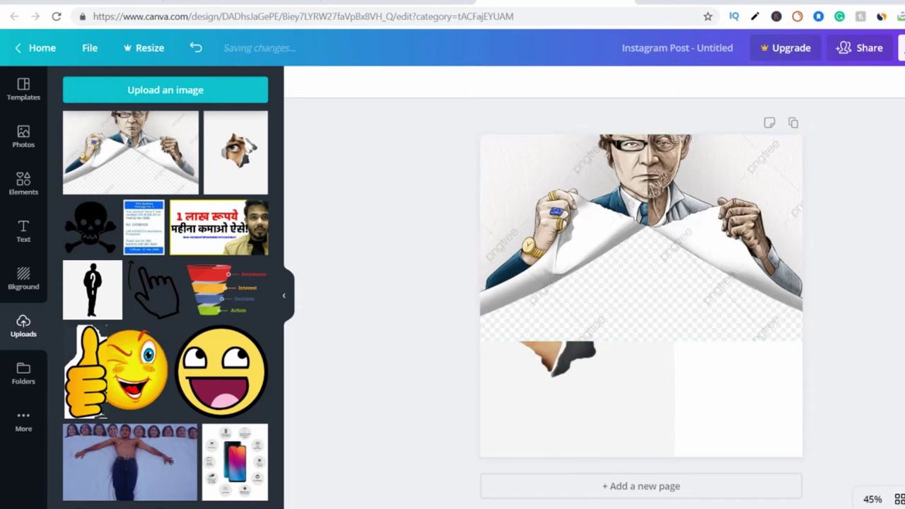
{"action": "left_click", "coordinate": [665, 289]}
{"action": "right_click", "coordinate": [665, 283]}
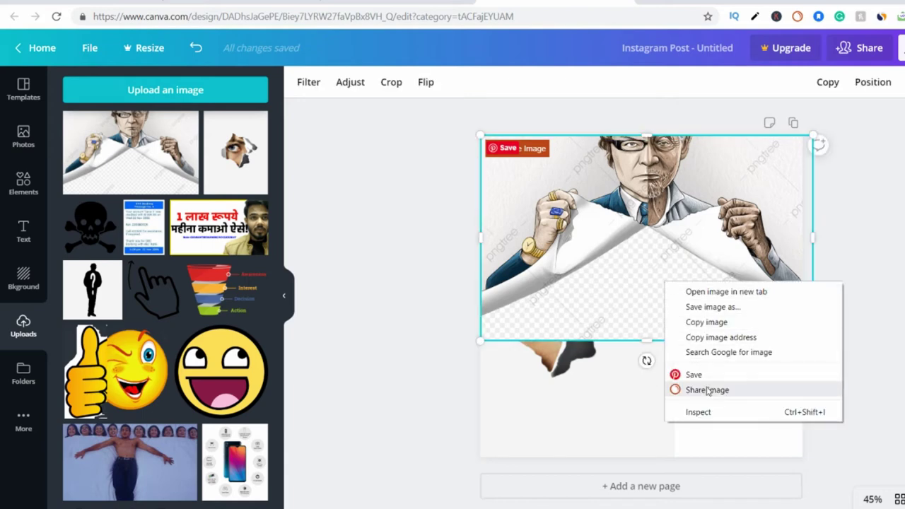
{"action": "key", "text": "Escape"}
{"action": "key", "text": "Delete"}
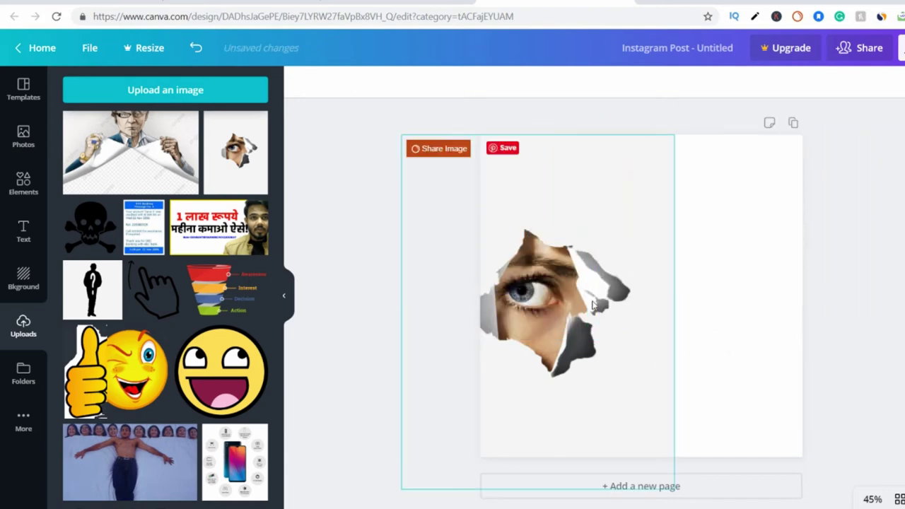
Add the uploaded skull-and-crossbones image, shrink it to roughly half size and place it just above the eye at the page's upper middle
{"action": "left_click", "coordinate": [113, 208]}
{"action": "left_click_drag", "start_coordinate": [653, 289], "coordinate": [649, 269]}
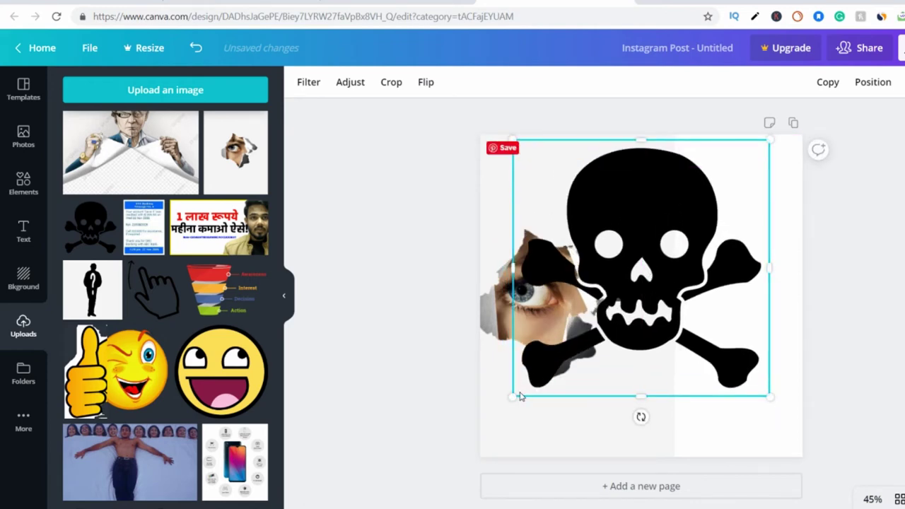
{"action": "left_click_drag", "start_coordinate": [511, 400], "coordinate": [628, 281]}
{"action": "left_click_drag", "start_coordinate": [683, 210], "coordinate": [619, 205]}
{"action": "left_click", "coordinate": [670, 397]}
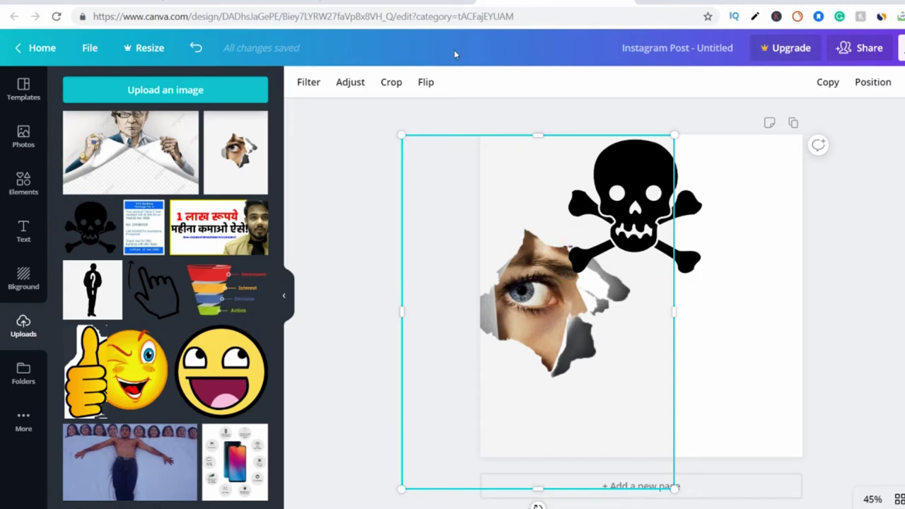
Switch to Facebook and browse further down the news feed for more posts with text on a plain or picture background
{"action": "left_click", "coordinate": [439, 2]}
{"action": "scroll", "coordinate": [522, 314], "scroll_direction": "down", "scroll_amount": 9}
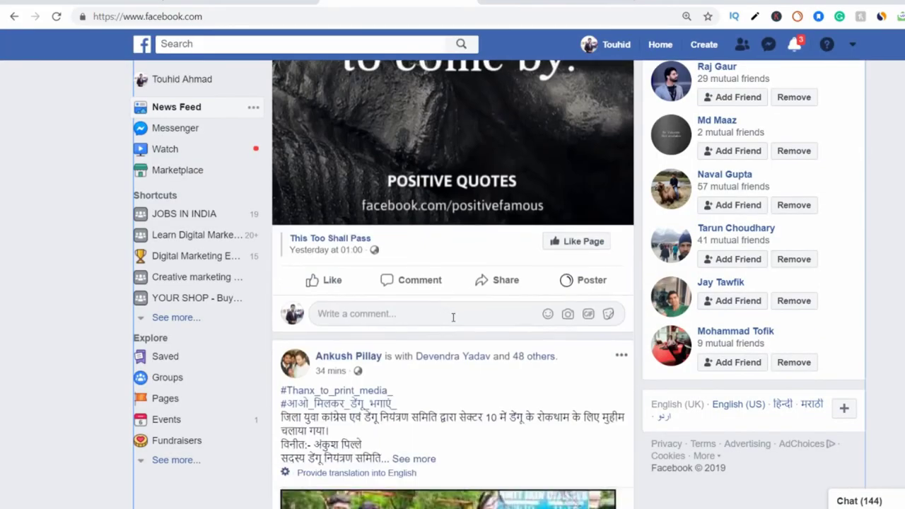
{"action": "scroll", "coordinate": [462, 327], "scroll_direction": "down", "scroll_amount": 12}
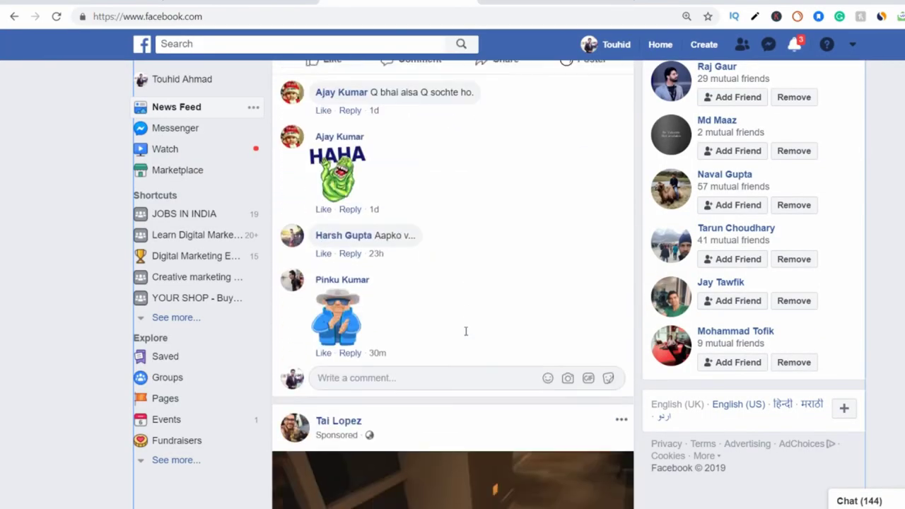
{"action": "scroll", "coordinate": [472, 337], "scroll_direction": "down", "scroll_amount": 13}
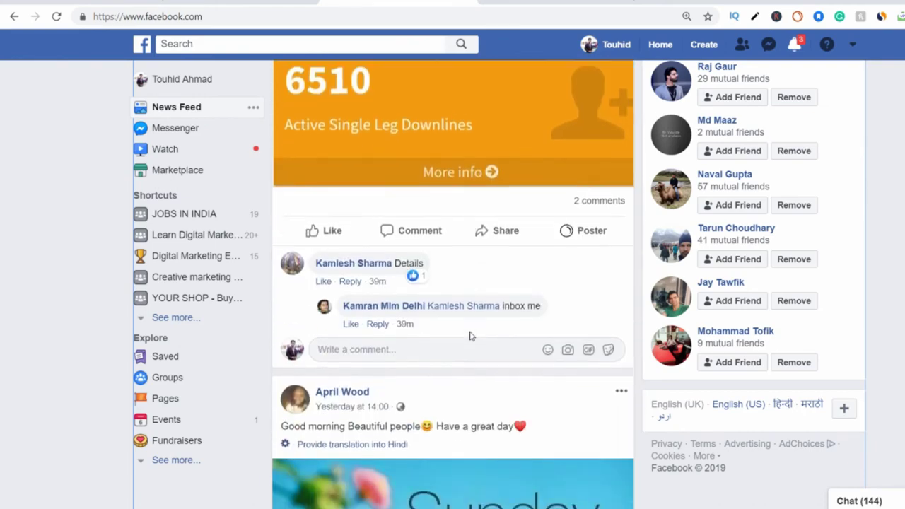
{"action": "scroll", "coordinate": [471, 346], "scroll_direction": "down", "scroll_amount": 10}
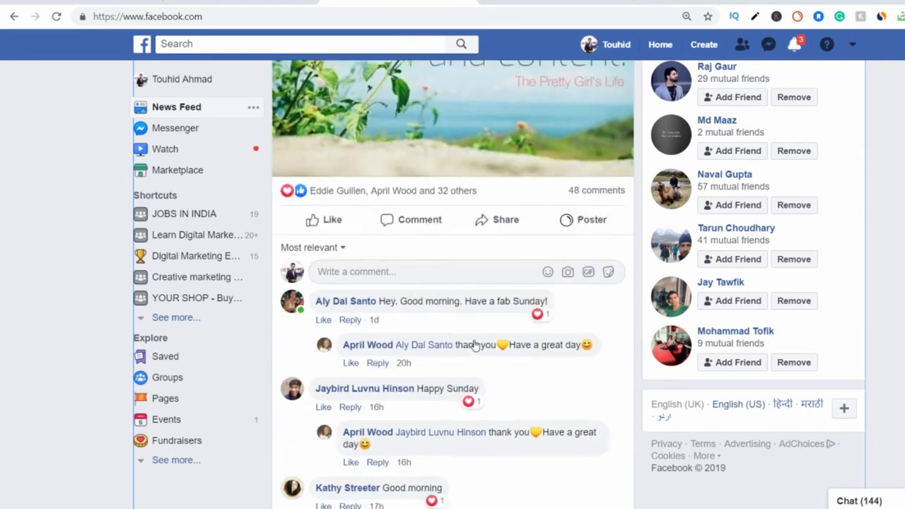
{"action": "scroll", "coordinate": [481, 354], "scroll_direction": "down", "scroll_amount": 9}
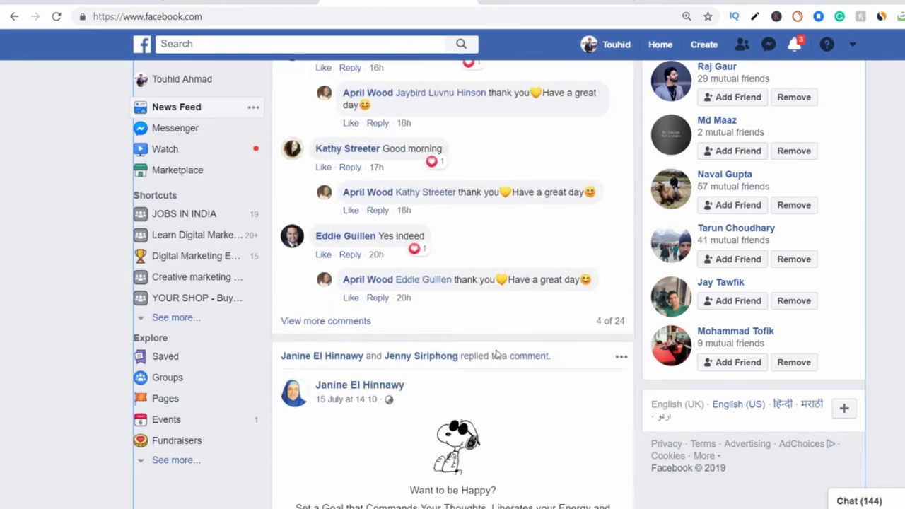
{"action": "scroll", "coordinate": [507, 316], "scroll_direction": "down", "scroll_amount": 7}
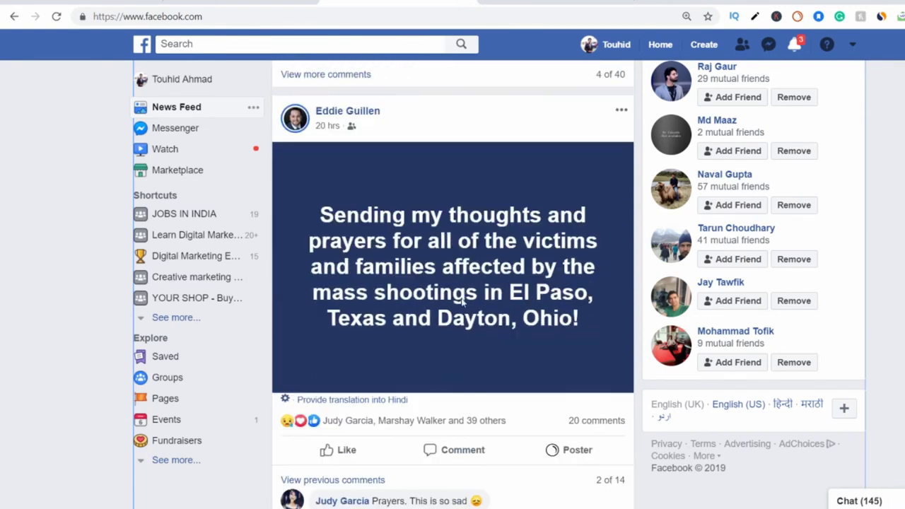
Switch to the Canva design and move the skull image to the page's upper-left corner above the eye, overlapping the page's top edge
{"action": "left_click", "coordinate": [526, 2]}
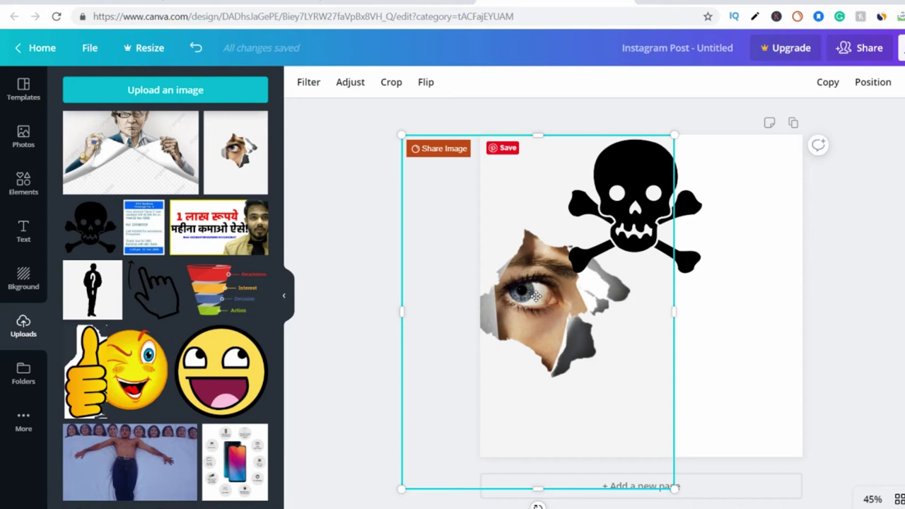
{"action": "left_click_drag", "start_coordinate": [642, 225], "coordinate": [708, 226]}
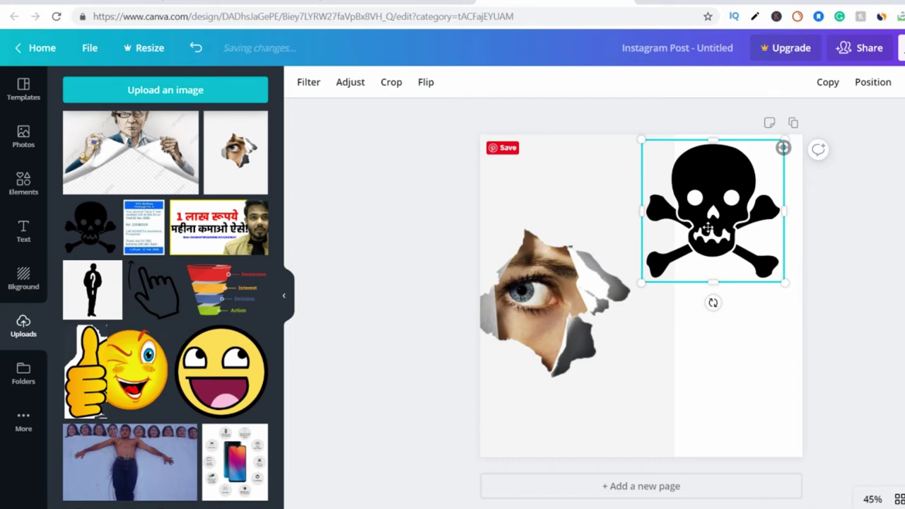
{"action": "left_click_drag", "start_coordinate": [708, 226], "coordinate": [545, 182]}
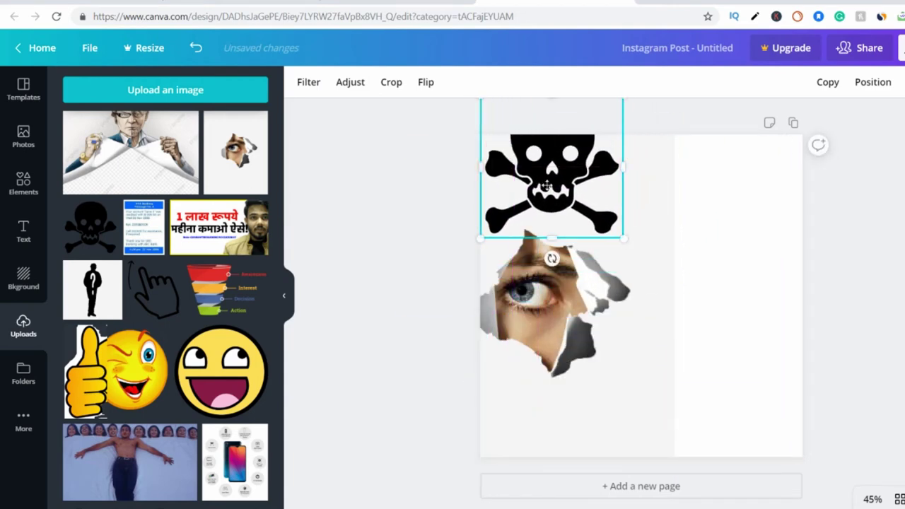
Shrink the skull image to a bit less than half its size and place it fully on the page above the eye
{"action": "left_click", "coordinate": [897, 266]}
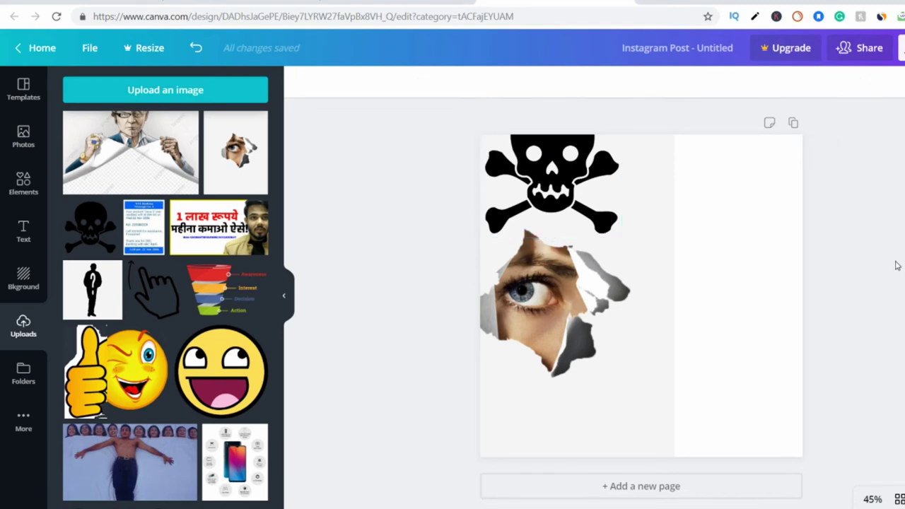
{"action": "left_click_drag", "start_coordinate": [605, 233], "coordinate": [564, 228]}
{"action": "left_click", "coordinate": [869, 329]}
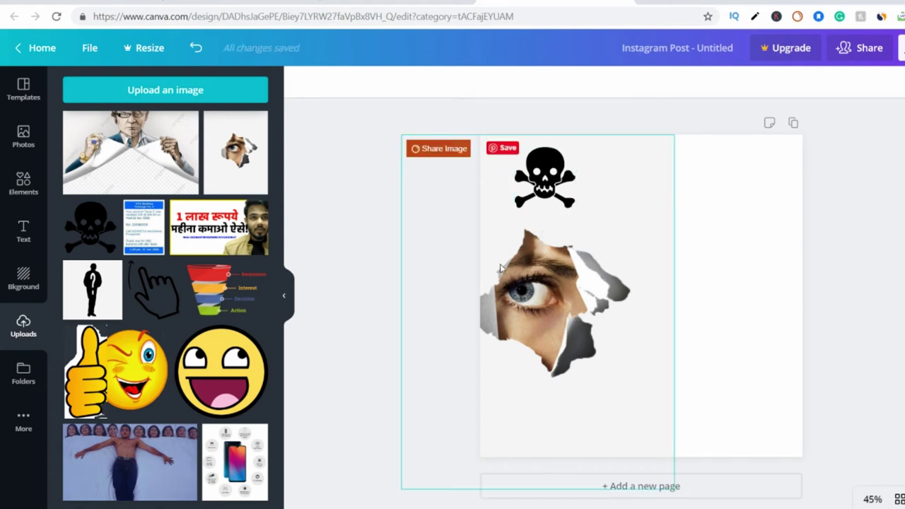
Add a heading to the page reading "DO U WANNA EARN 50$ PER DAY COMMENT BELWO?"
{"action": "left_click", "coordinate": [25, 239]}
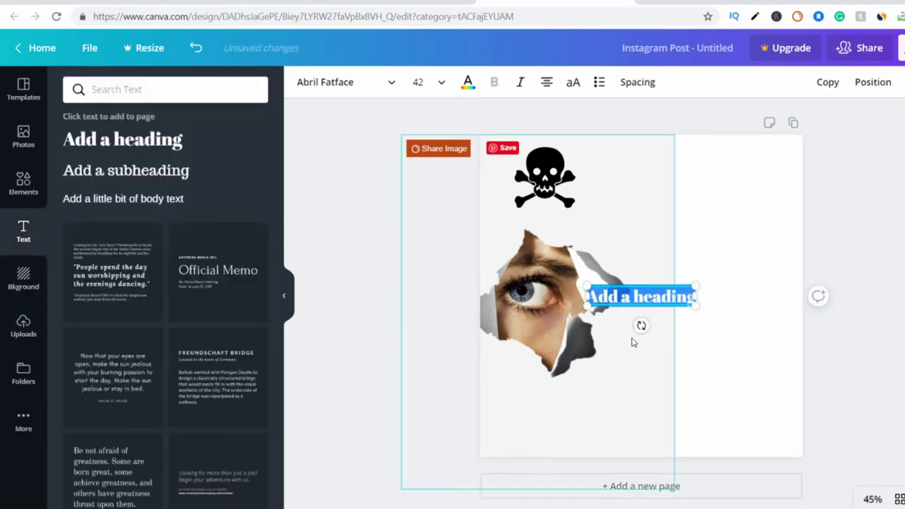
{"action": "type", "text": "DO"}
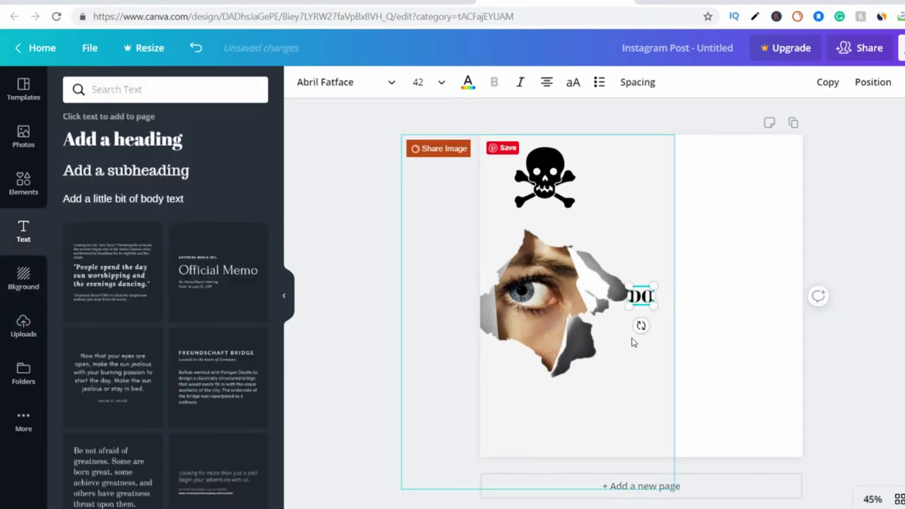
{"action": "type", "text": " U WANNA"}
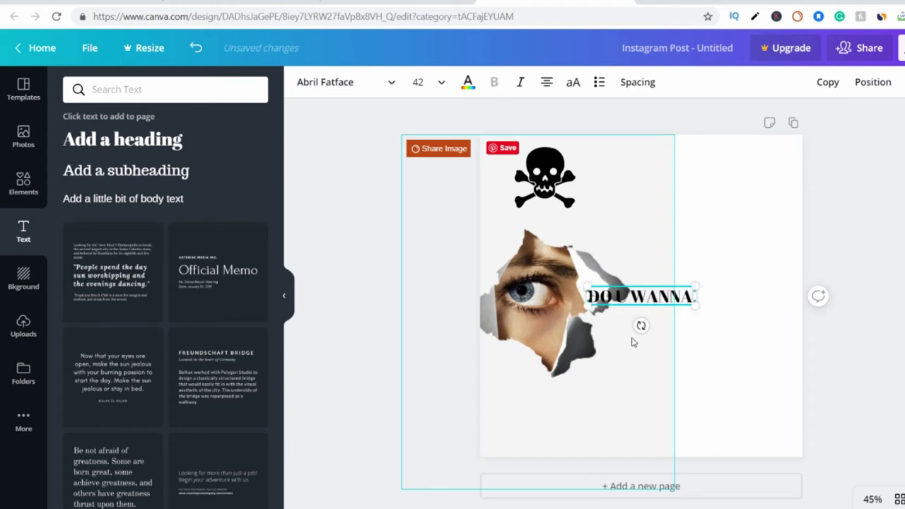
{"action": "type", "text": " EARN 50"}
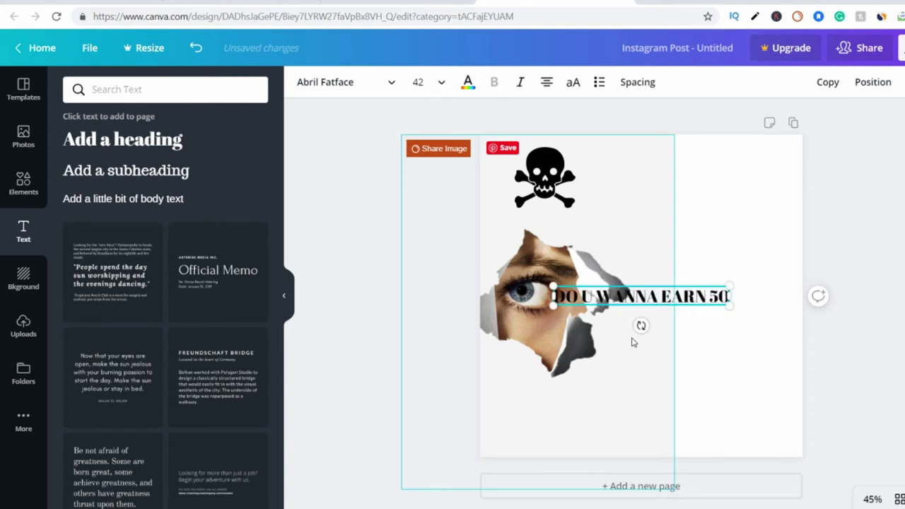
{"action": "type", "text": "$ PER DAY"}
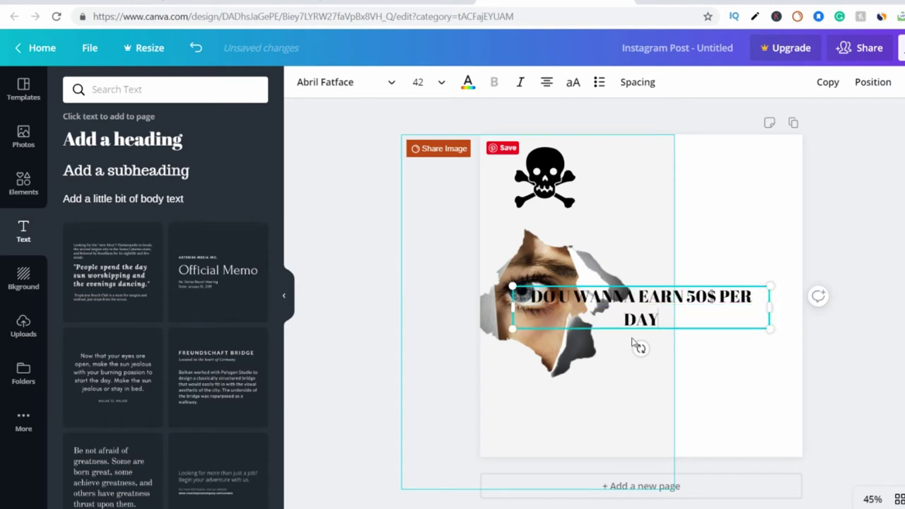
{"action": "type", "text": " COMMENT"}
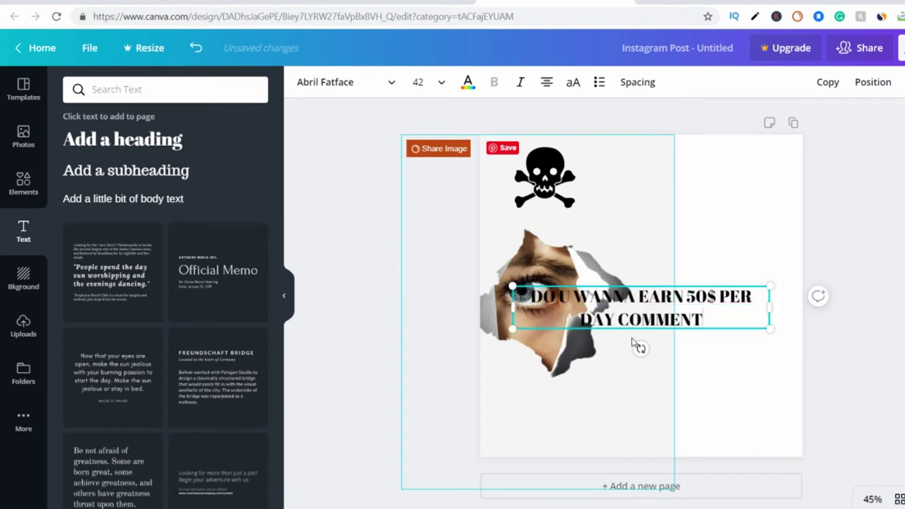
{"action": "type", "text": " BELWO?"}
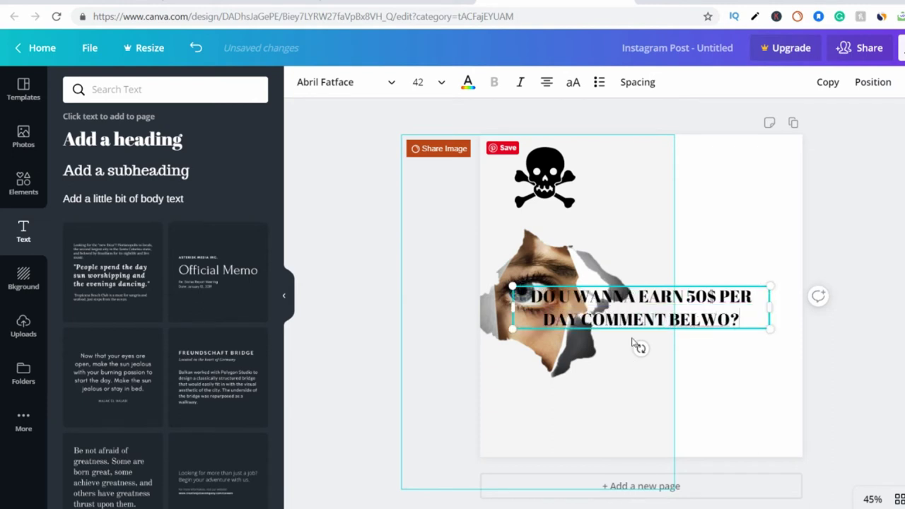
Set the heading's font to Adumu Regular and resize it to four lines at size 53.4, placed to the right of the eye
{"action": "left_click", "coordinate": [360, 85]}
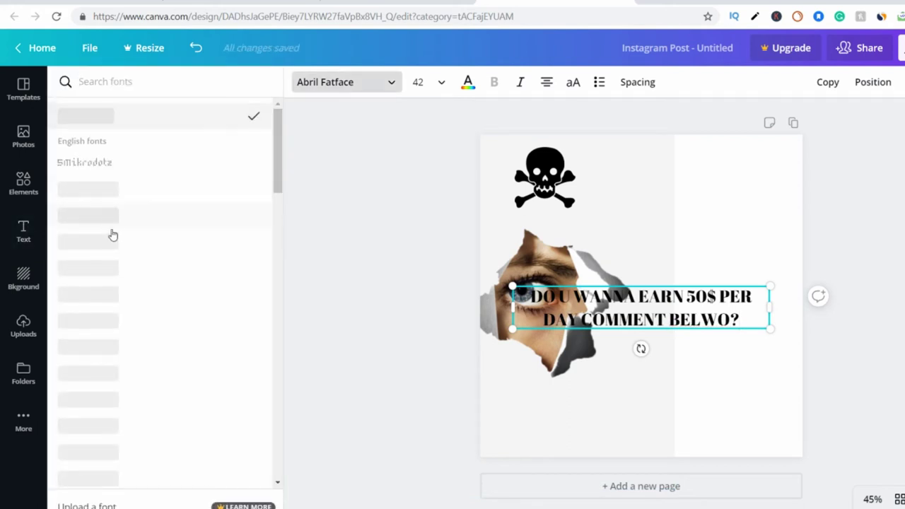
{"action": "left_click", "coordinate": [111, 431]}
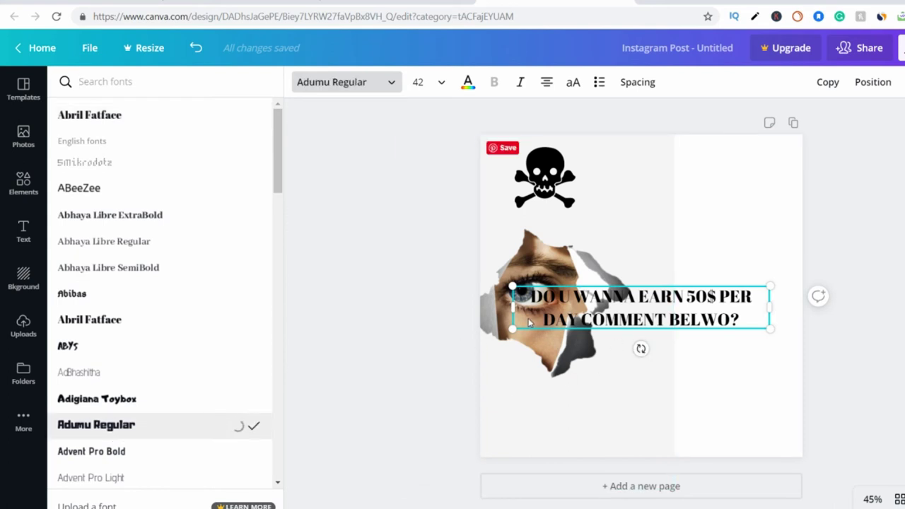
{"action": "left_click_drag", "start_coordinate": [514, 332], "coordinate": [686, 302]}
{"action": "left_click_drag", "start_coordinate": [676, 349], "coordinate": [600, 400]}
{"action": "left_click_drag", "start_coordinate": [724, 283], "coordinate": [748, 228]}
{"action": "left_click", "coordinate": [865, 219]}
{"action": "left_click_drag", "start_coordinate": [791, 280], "coordinate": [788, 287]}
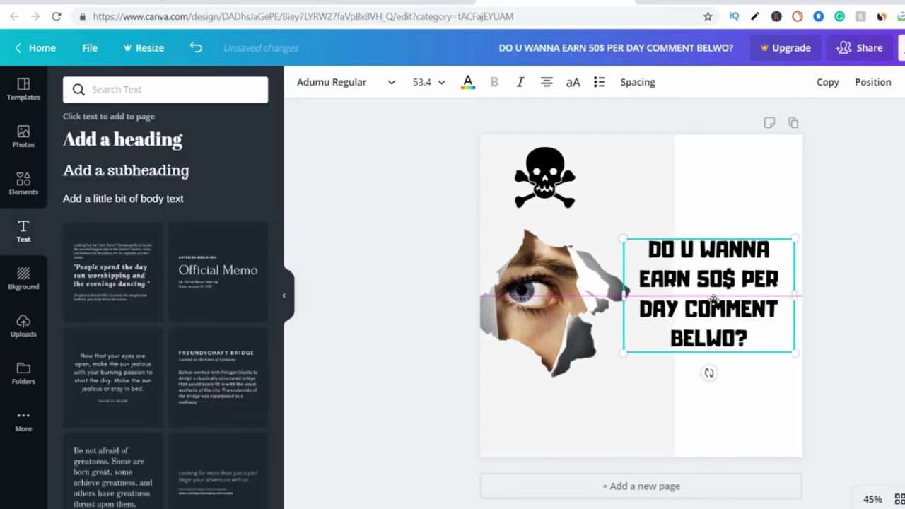
Move the skull image directly above the heading and change the heading's text color to red
{"action": "left_click", "coordinate": [573, 180]}
{"action": "left_click_drag", "start_coordinate": [572, 181], "coordinate": [701, 204]}
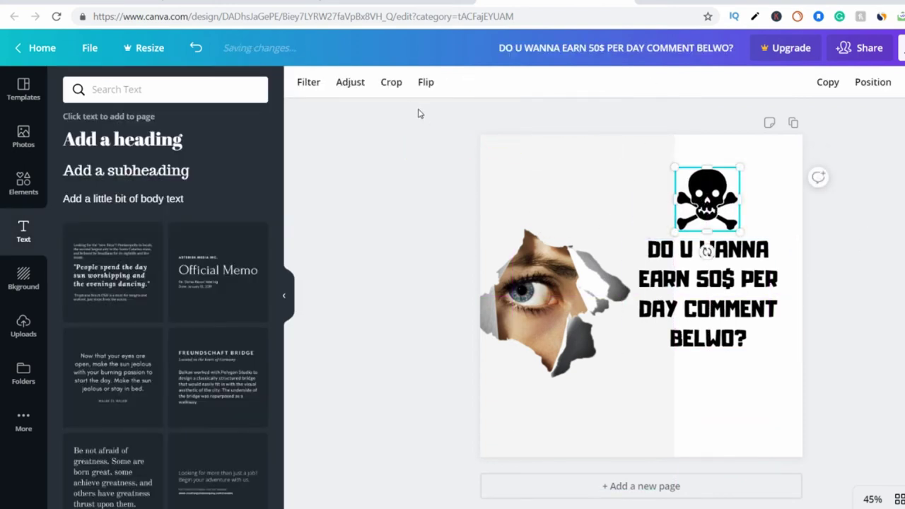
{"action": "left_click", "coordinate": [664, 295]}
{"action": "left_click", "coordinate": [466, 88]}
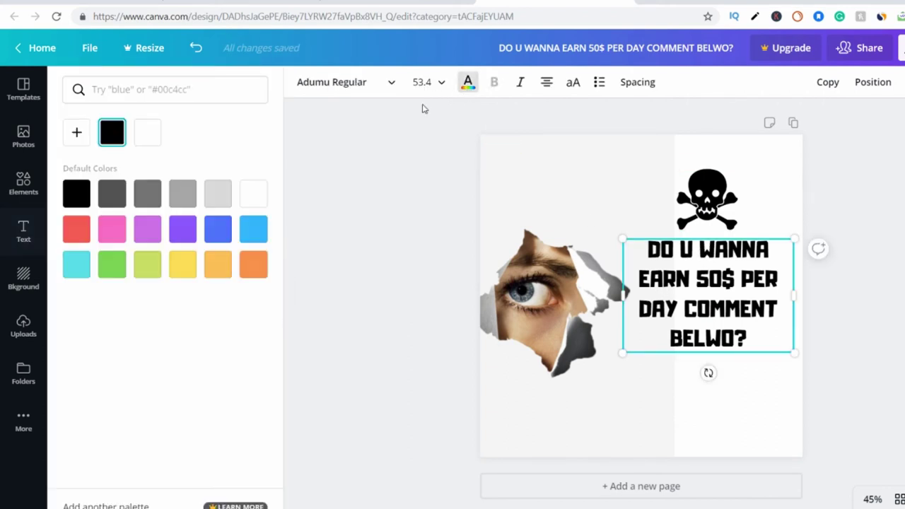
{"action": "left_click", "coordinate": [76, 228]}
{"action": "left_click", "coordinate": [408, 265]}
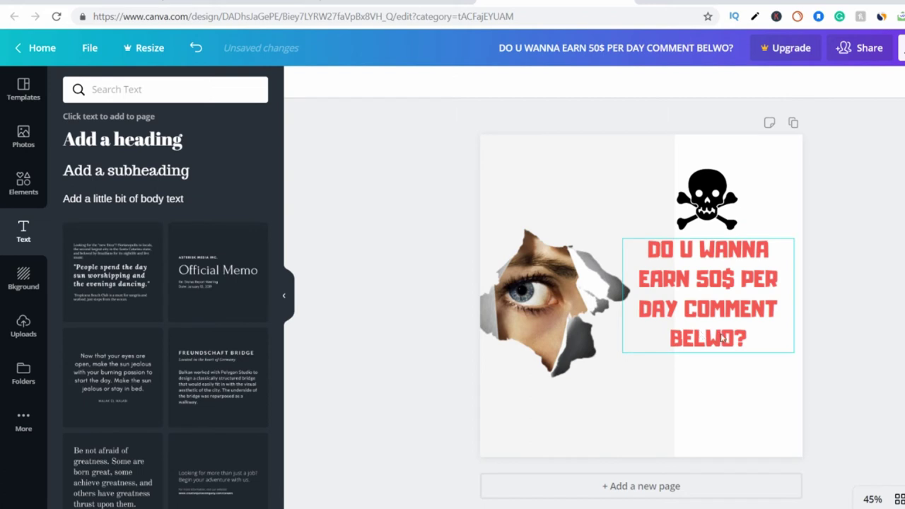
Enlarge the red heading to font size 55.9 and shift it slightly down and left beneath the skull
{"action": "left_click", "coordinate": [744, 340]}
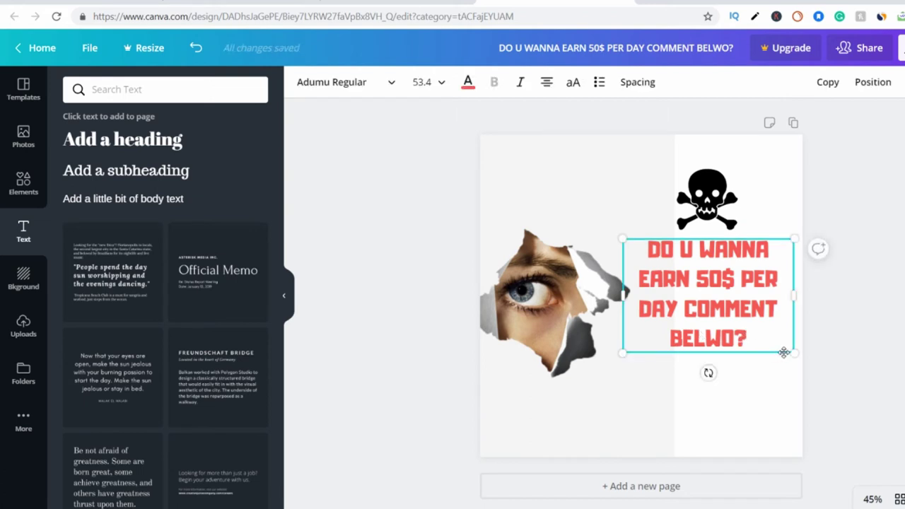
{"action": "left_click_drag", "start_coordinate": [794, 353], "coordinate": [800, 370]}
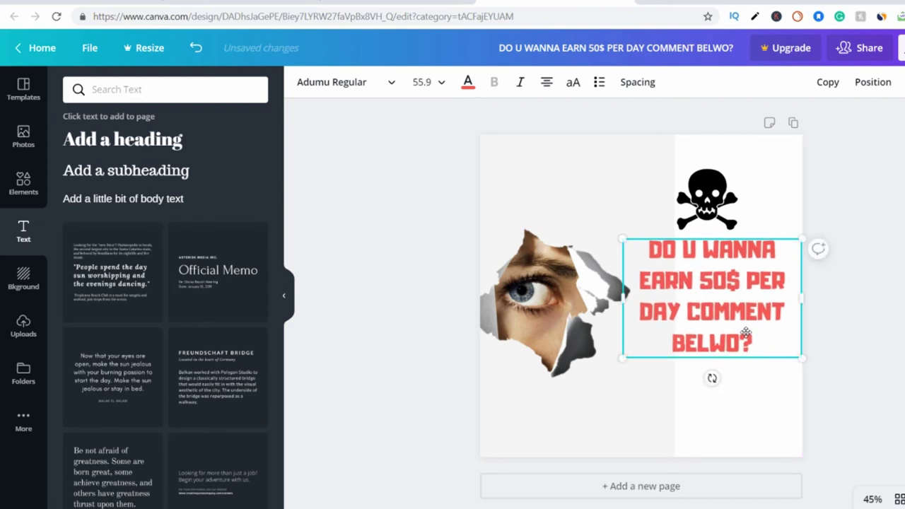
{"action": "left_click", "coordinate": [885, 386]}
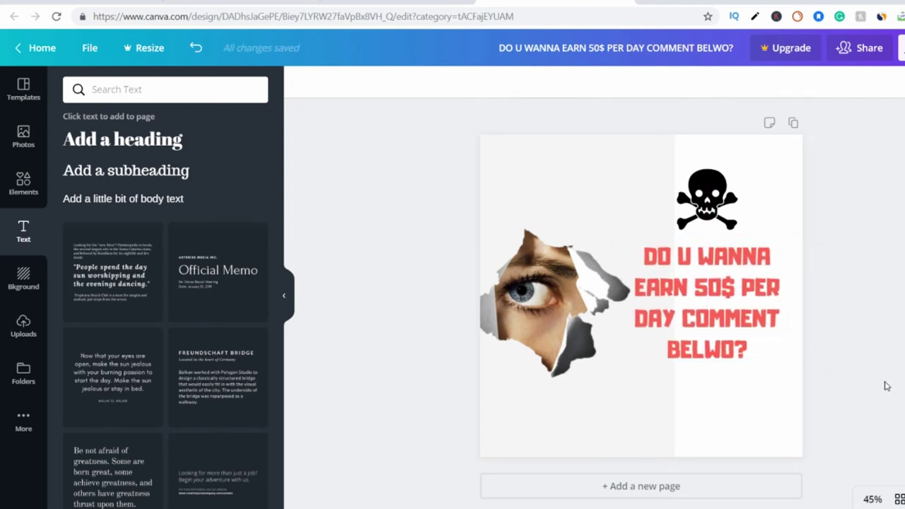
{"action": "left_click", "coordinate": [728, 320]}
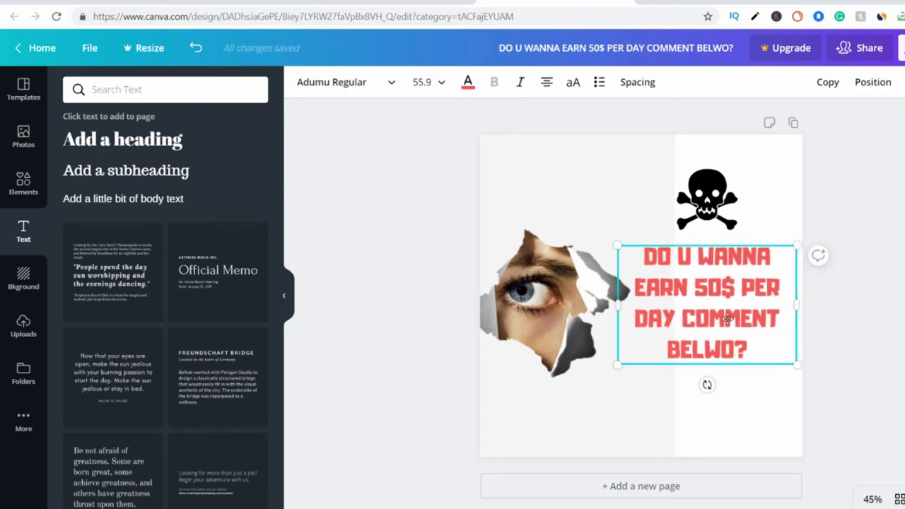
{"action": "left_click", "coordinate": [852, 337]}
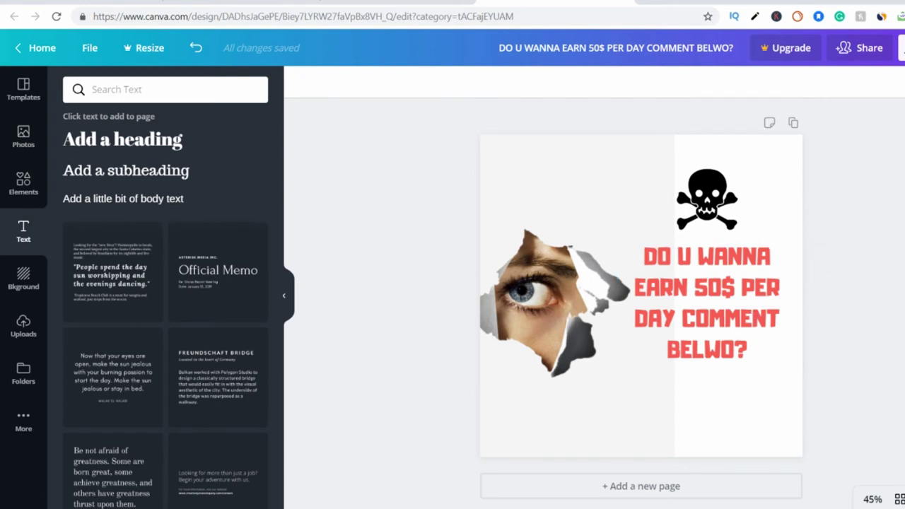